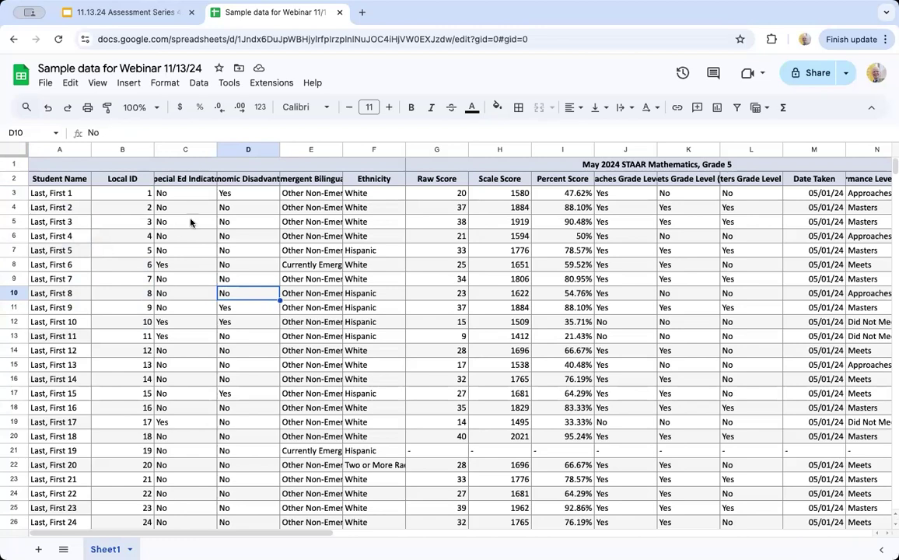
{"action": "scroll", "coordinate": [214, 222], "scroll_direction": "right", "scroll_amount": 2}
{"action": "scroll", "coordinate": [214, 222], "scroll_direction": "right", "scroll_amount": 2}
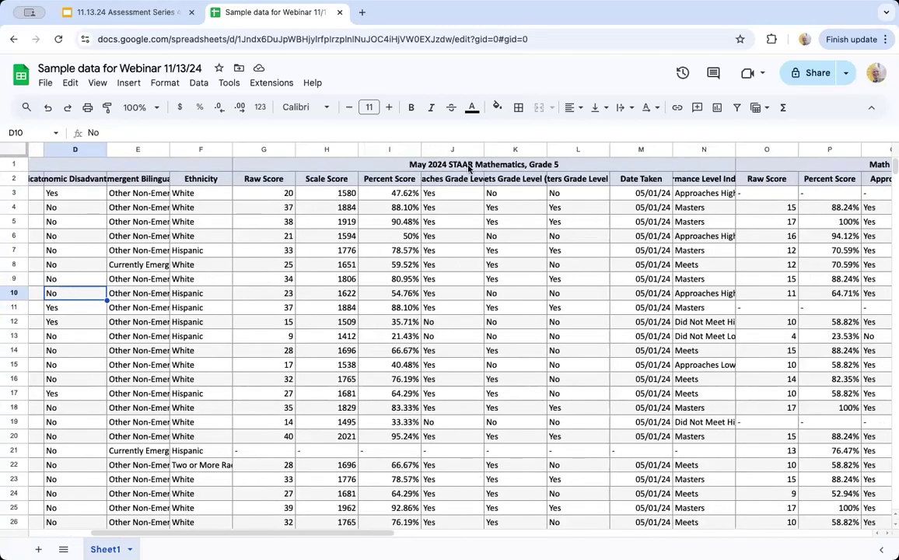
{"action": "scroll", "coordinate": [469, 168], "scroll_direction": "right", "scroll_amount": 6}
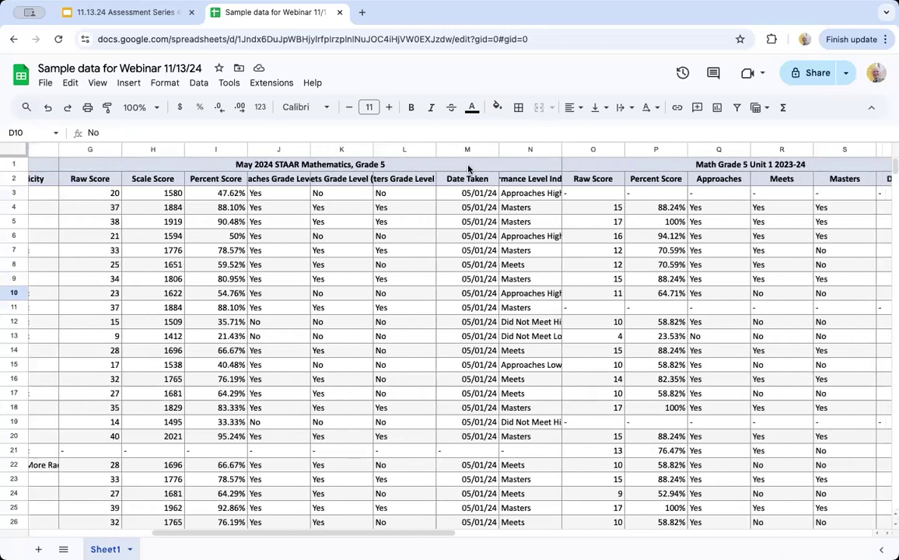
{"action": "scroll", "coordinate": [469, 168], "scroll_direction": "right", "scroll_amount": 1}
{"action": "scroll", "coordinate": [479, 163], "scroll_direction": "right", "scroll_amount": 2}
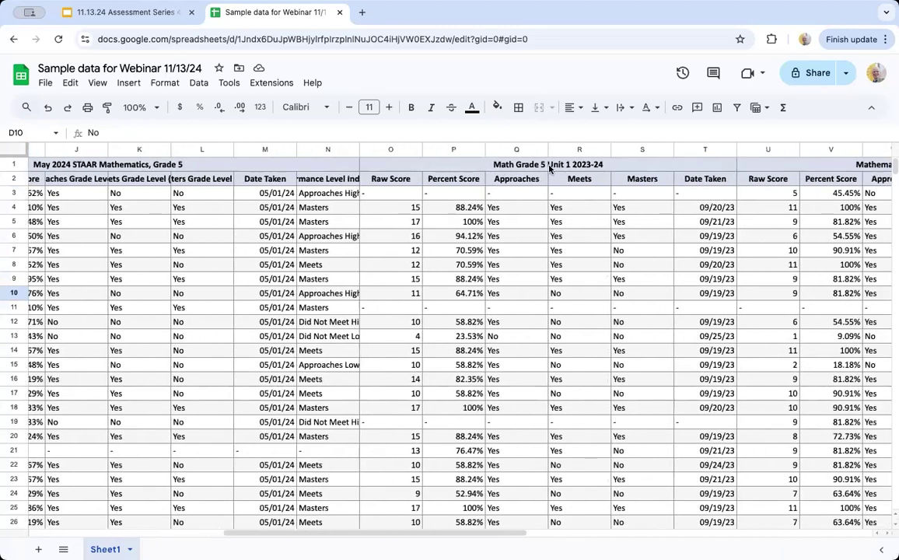
{"action": "scroll", "coordinate": [568, 169], "scroll_direction": "right", "scroll_amount": 4}
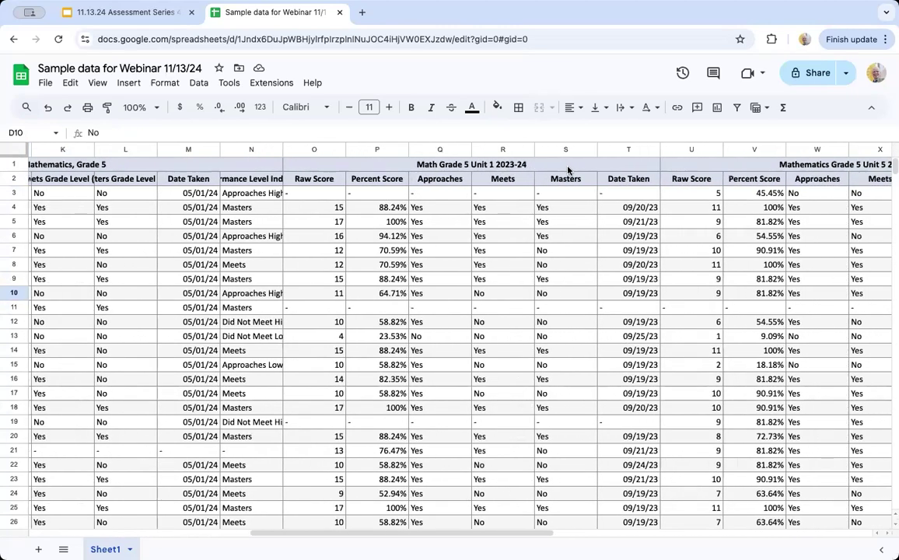
{"action": "scroll", "coordinate": [613, 167], "scroll_direction": "right", "scroll_amount": 5}
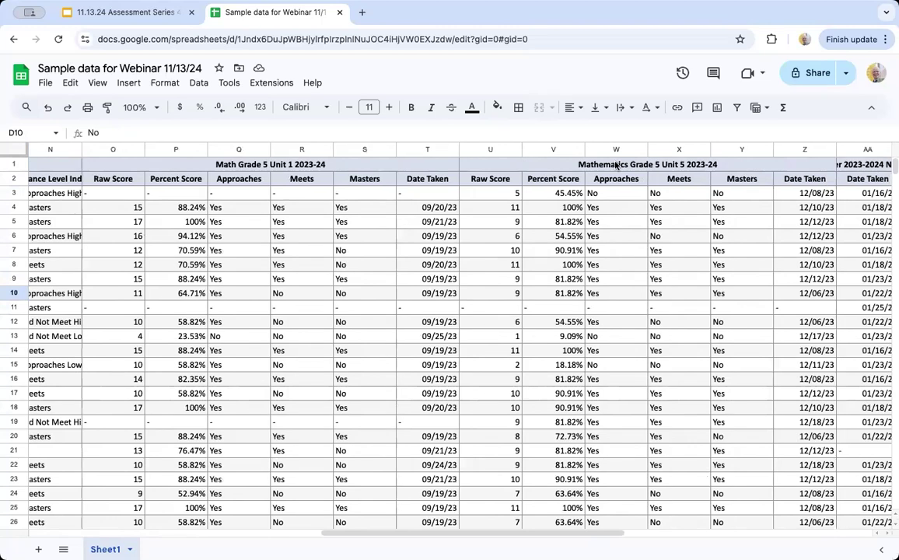
{"action": "scroll", "coordinate": [615, 166], "scroll_direction": "left", "scroll_amount": 2}
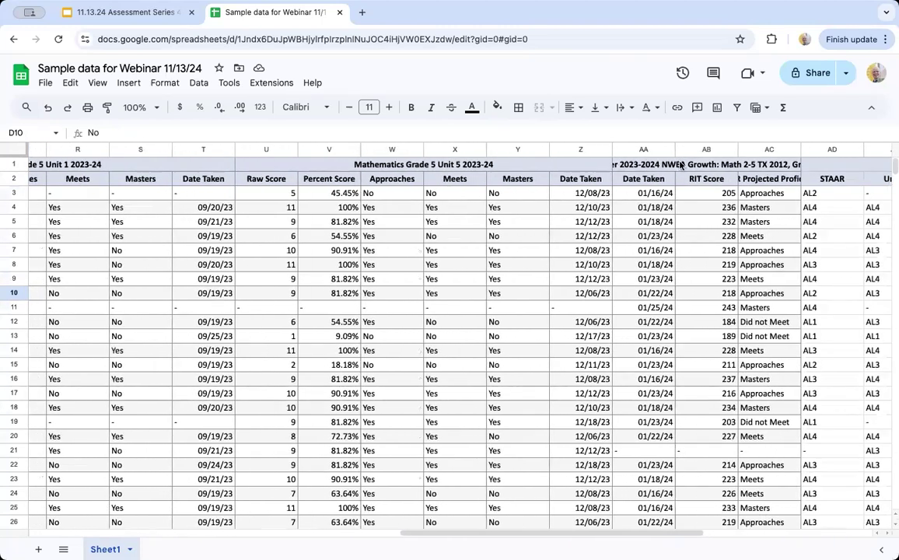
{"action": "left_click", "coordinate": [685, 168]}
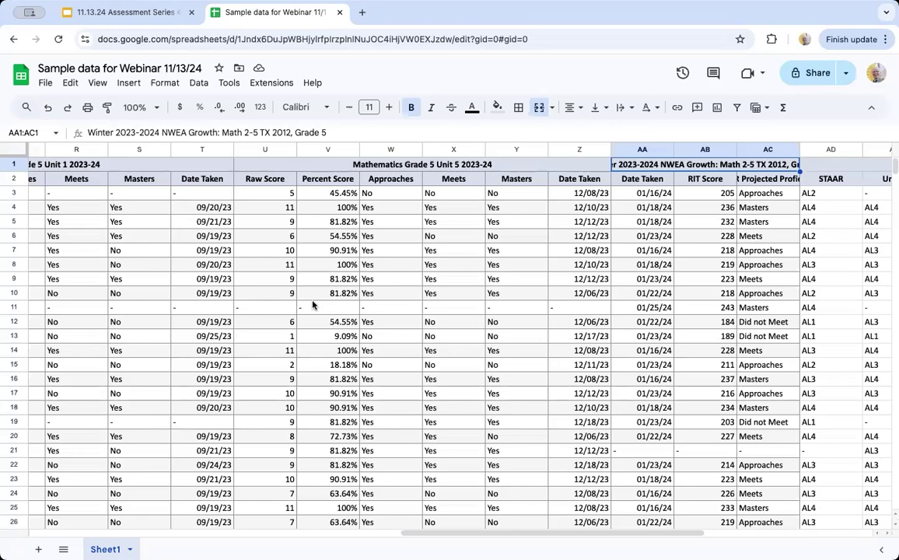
{"action": "scroll", "coordinate": [313, 305], "scroll_direction": "left", "scroll_amount": 3}
{"action": "scroll", "coordinate": [313, 304], "scroll_direction": "left", "scroll_amount": 15}
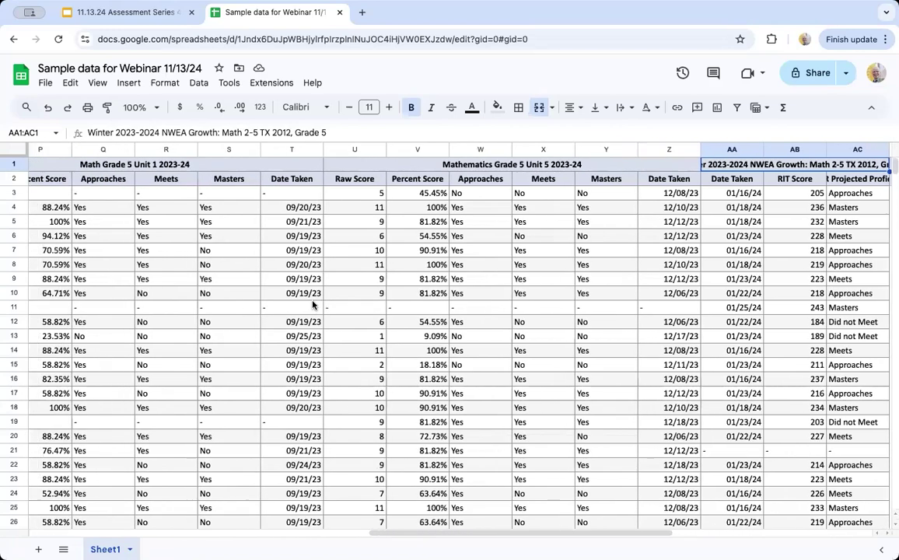
{"action": "scroll", "coordinate": [313, 304], "scroll_direction": "left", "scroll_amount": 6}
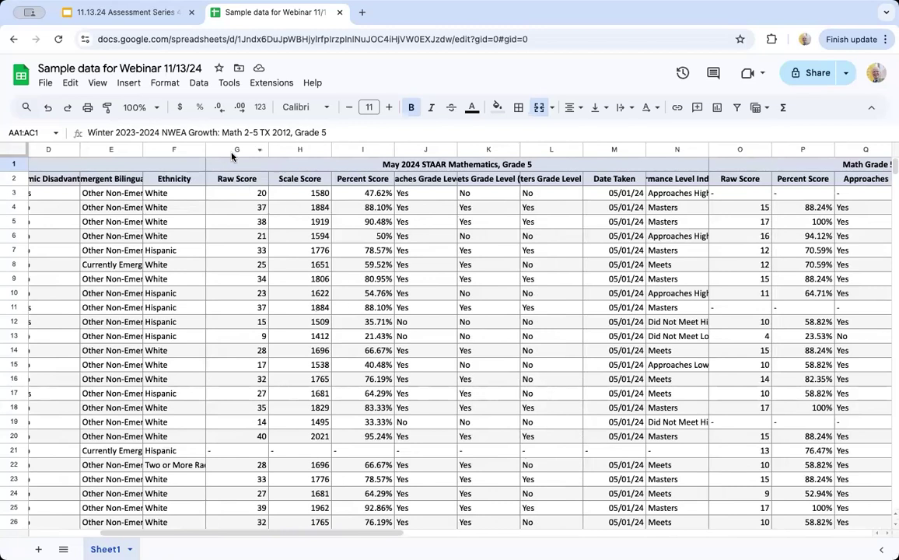
{"action": "scroll", "coordinate": [466, 216], "scroll_direction": "right", "scroll_amount": 1}
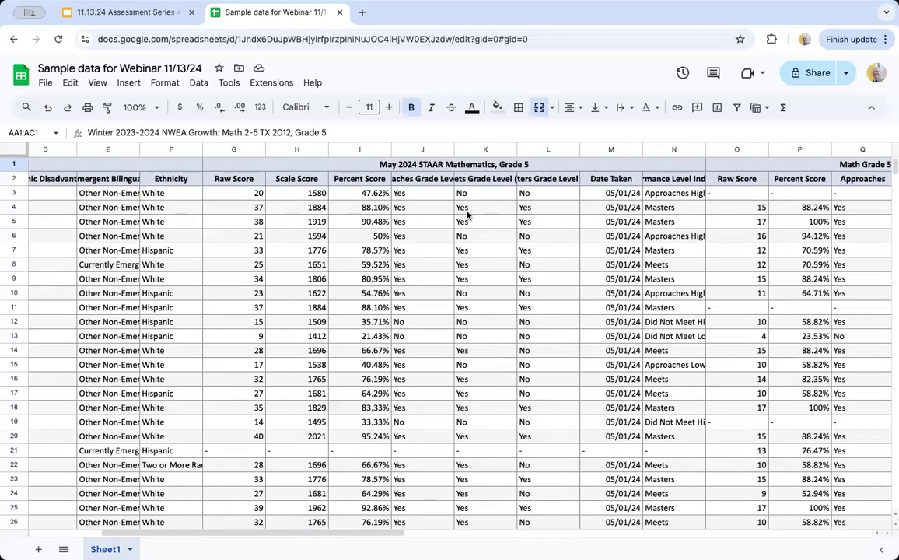
{"action": "scroll", "coordinate": [467, 215], "scroll_direction": "right", "scroll_amount": 15}
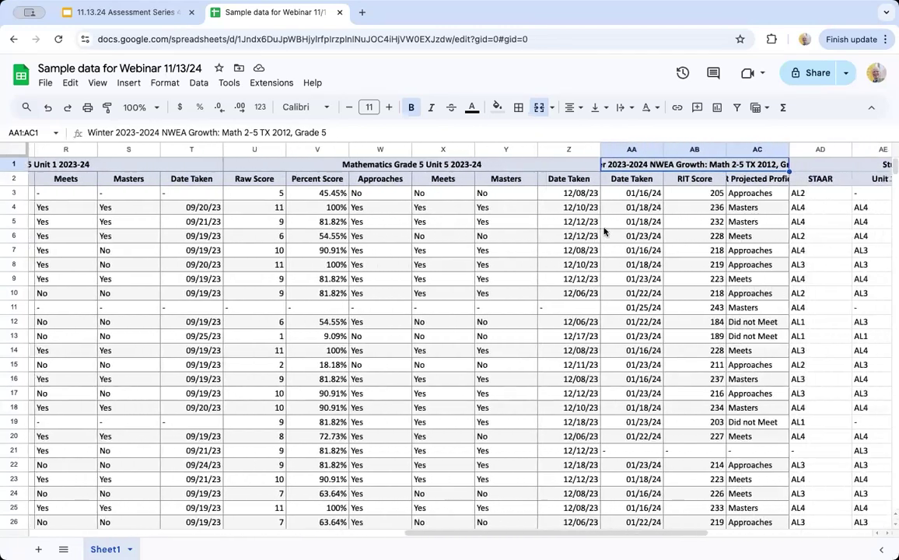
{"action": "scroll", "coordinate": [605, 231], "scroll_direction": "right", "scroll_amount": 2}
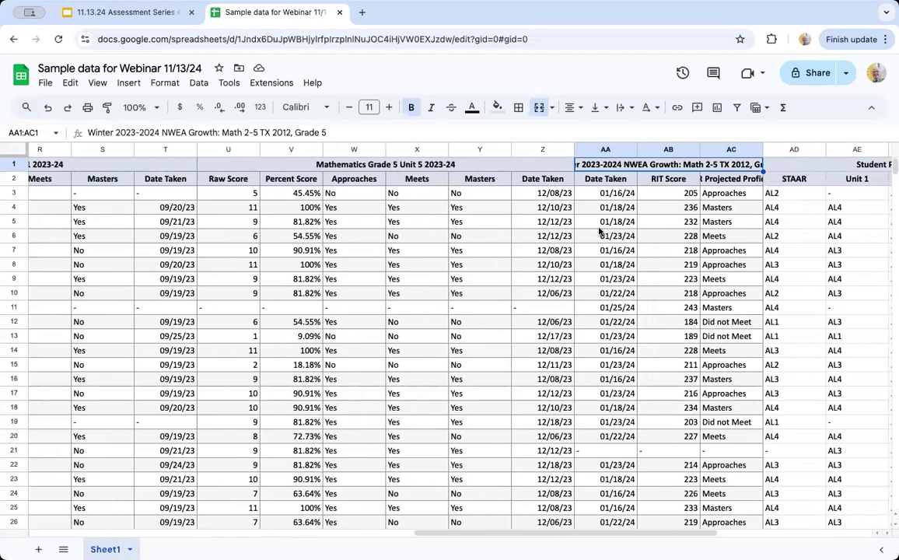
{"action": "scroll", "coordinate": [605, 231], "scroll_direction": "right", "scroll_amount": 3}
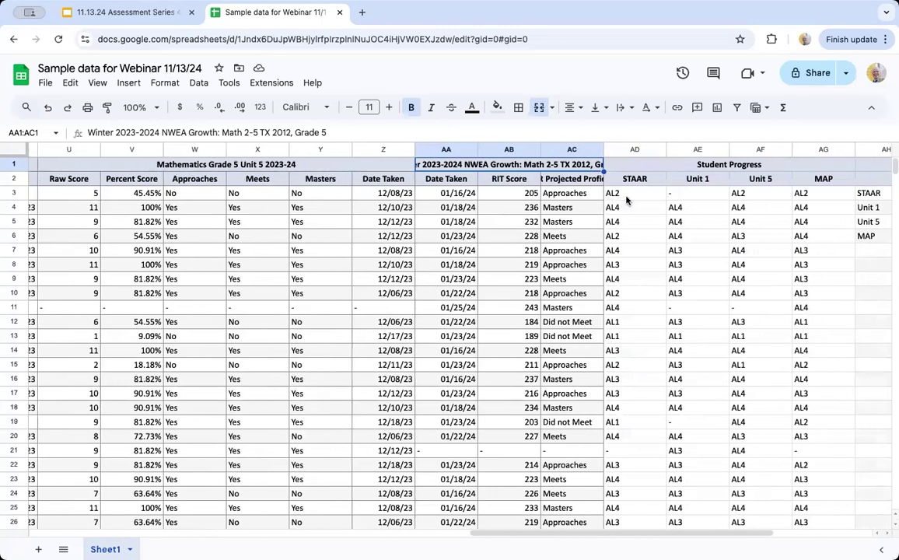
{"action": "left_click", "coordinate": [627, 198]}
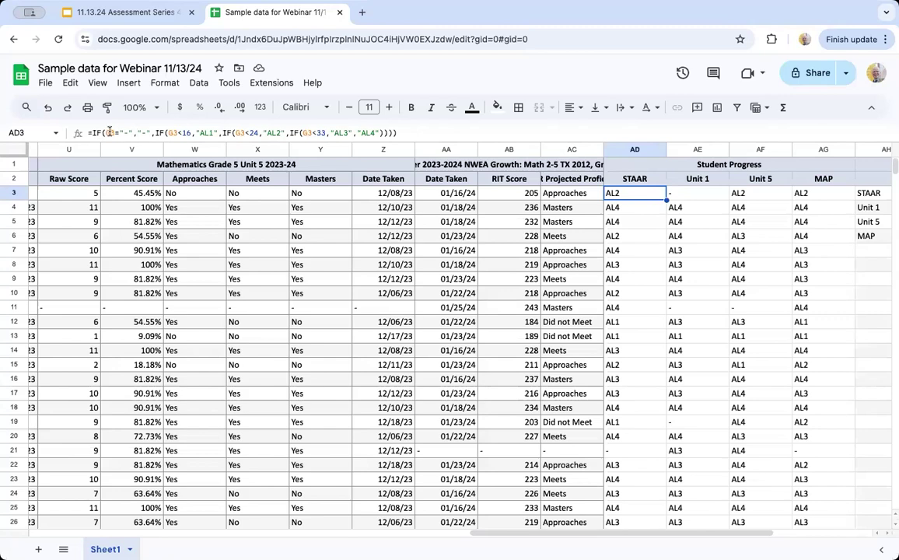
{"action": "left_click", "coordinate": [110, 134]}
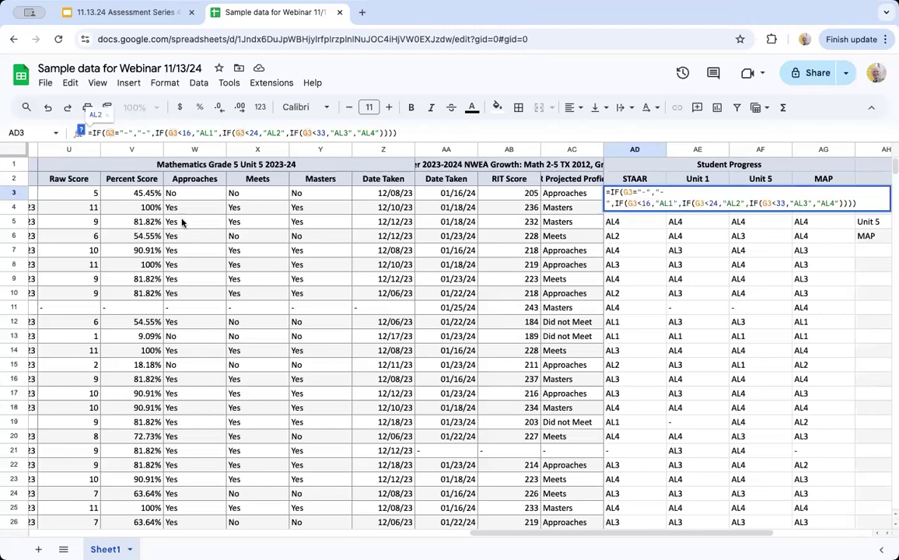
{"action": "scroll", "coordinate": [137, 227], "scroll_direction": "left", "scroll_amount": 5}
{"action": "scroll", "coordinate": [182, 224], "scroll_direction": "left", "scroll_amount": 10}
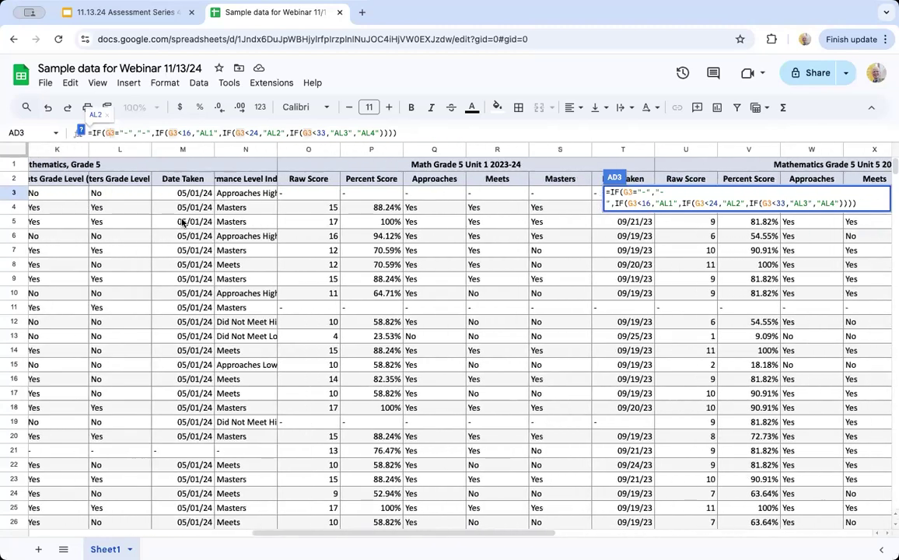
{"action": "scroll", "coordinate": [182, 224], "scroll_direction": "right", "scroll_amount": 1}
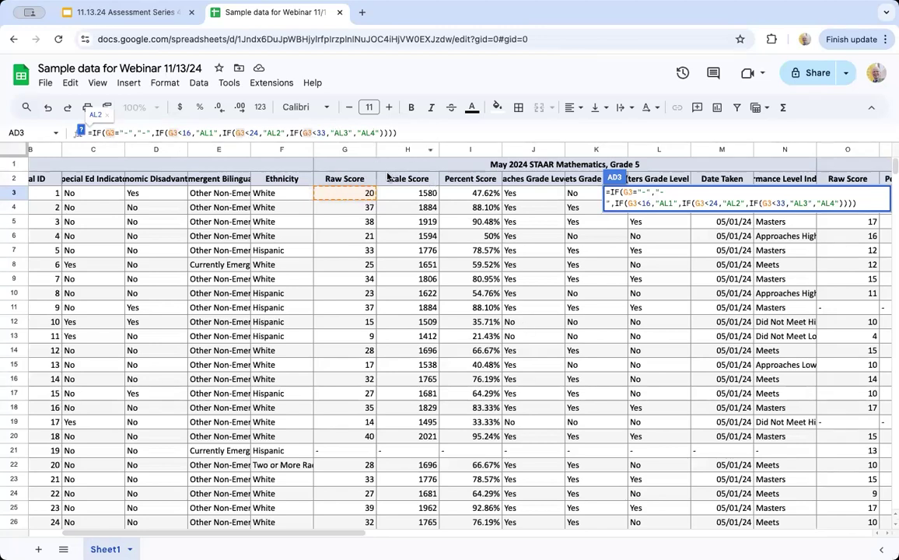
{"action": "scroll", "coordinate": [676, 300], "scroll_direction": "right", "scroll_amount": 3}
{"action": "scroll", "coordinate": [676, 300], "scroll_direction": "right", "scroll_amount": 3}
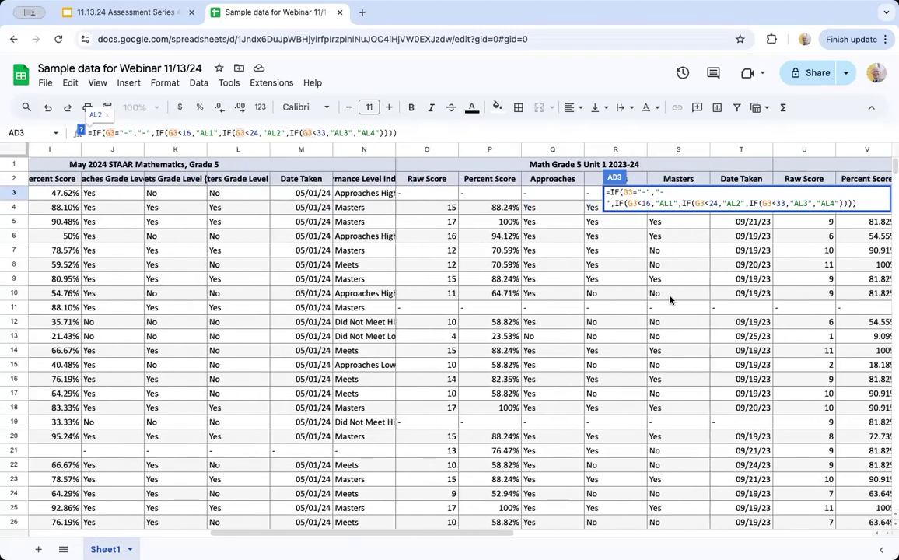
{"action": "left_click", "coordinate": [597, 295]}
{"action": "scroll", "coordinate": [599, 296], "scroll_direction": "right", "scroll_amount": 4}
{"action": "scroll", "coordinate": [603, 296], "scroll_direction": "right", "scroll_amount": 9}
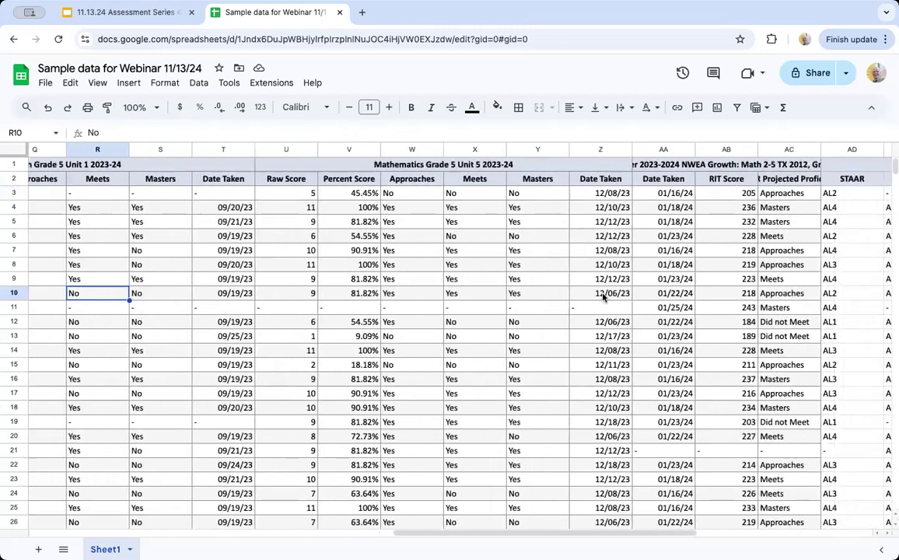
{"action": "left_click", "coordinate": [477, 198]}
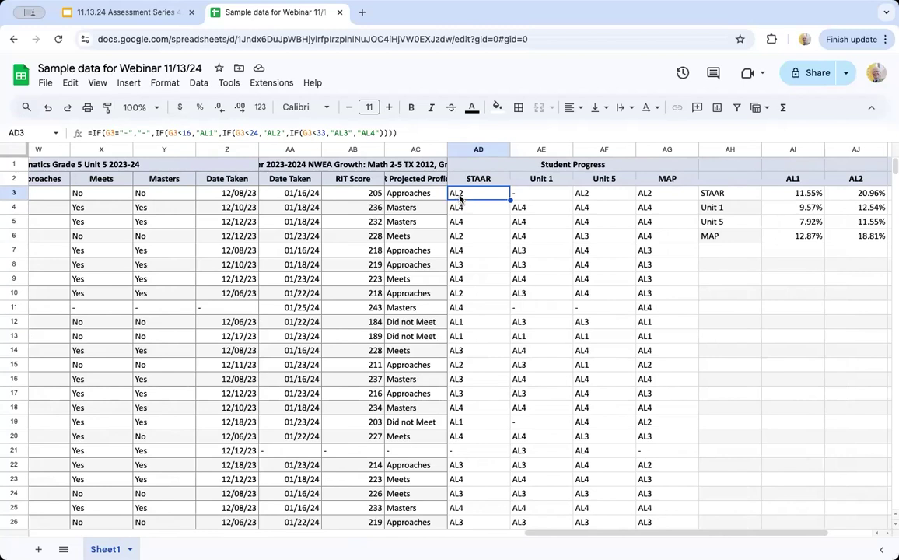
{"action": "left_click", "coordinate": [547, 196]}
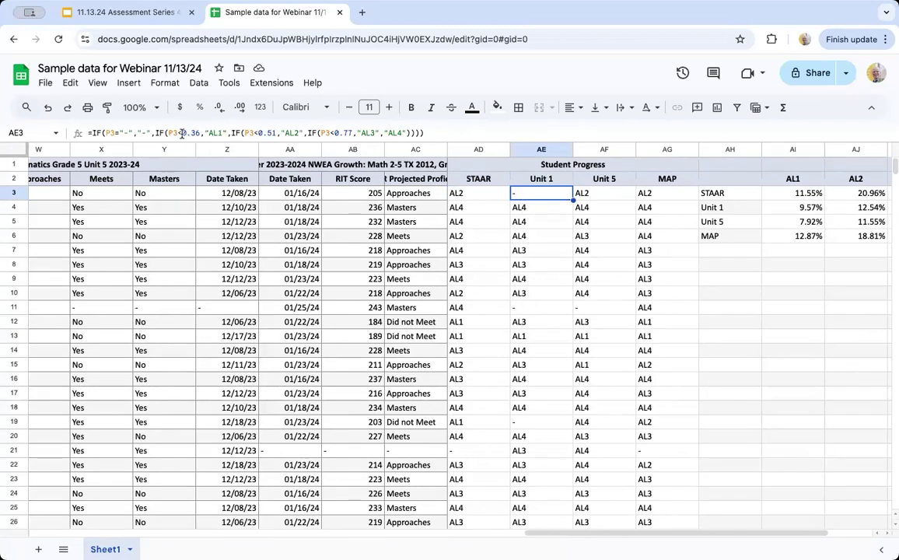
{"action": "double_click", "coordinate": [189, 133]}
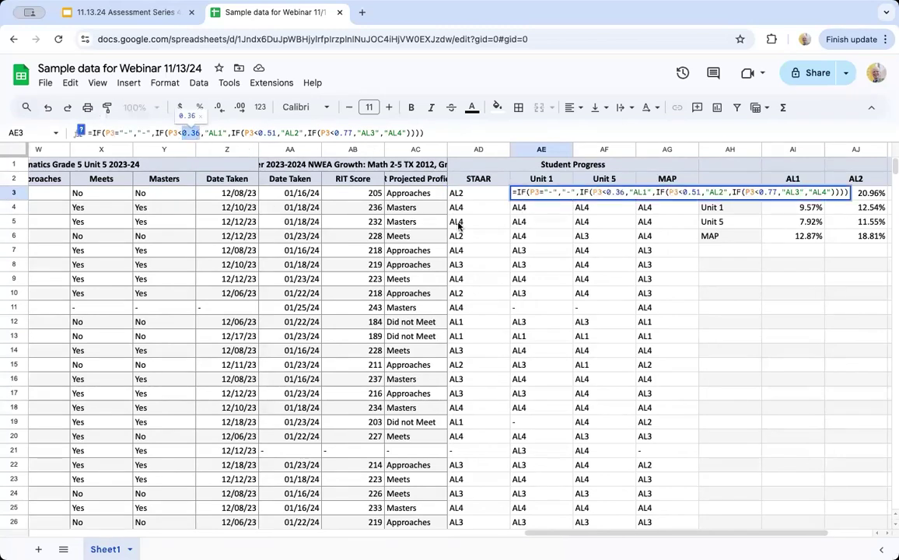
{"action": "scroll", "coordinate": [158, 211], "scroll_direction": "left", "scroll_amount": 5}
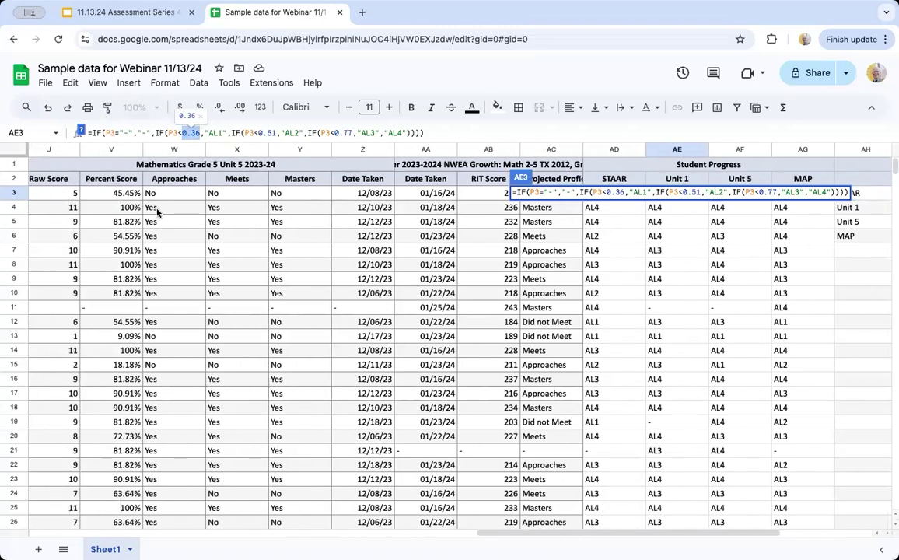
{"action": "scroll", "coordinate": [157, 212], "scroll_direction": "left", "scroll_amount": 5}
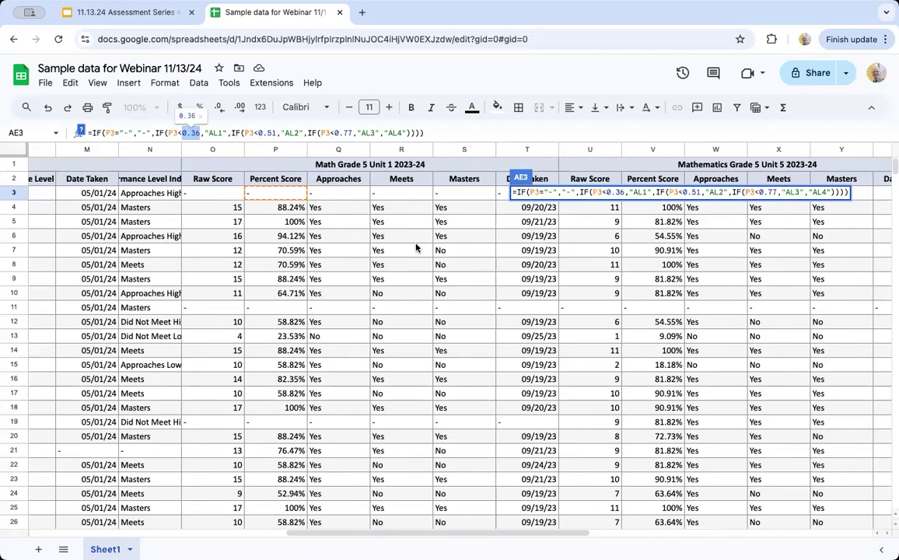
{"action": "scroll", "coordinate": [482, 274], "scroll_direction": "right", "scroll_amount": 10}
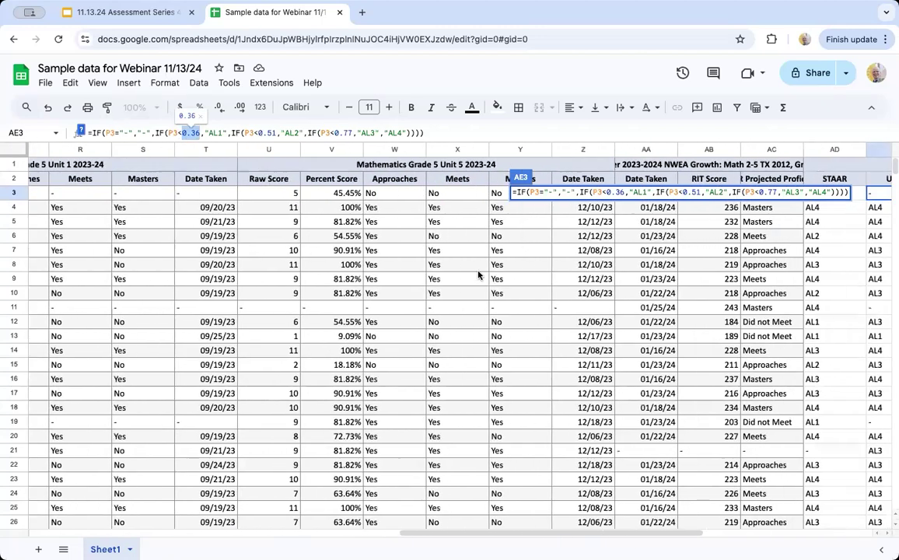
{"action": "left_click", "coordinate": [527, 237]}
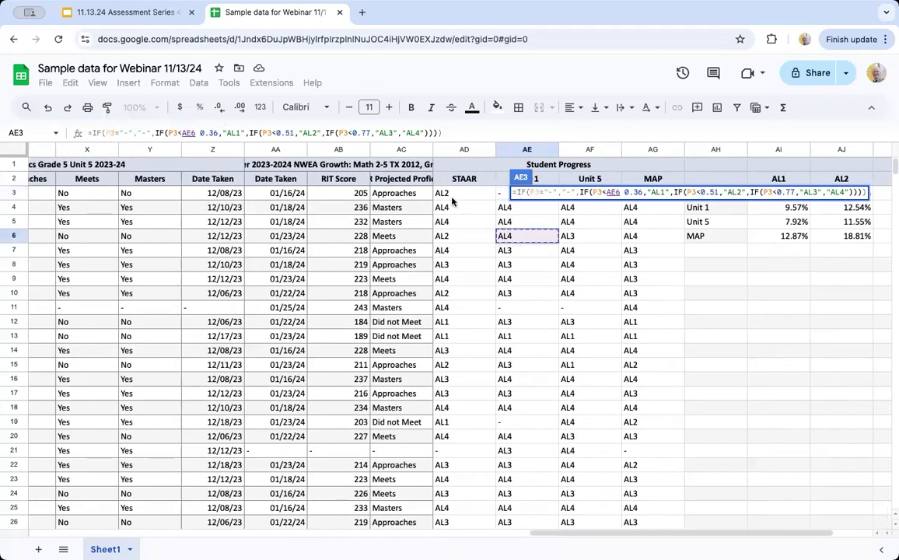
{"action": "key", "text": "BackSpace"}
{"action": "key", "text": "BackSpace"}
{"action": "key", "text": "BackSpace"}
{"action": "key", "text": "Escape"}
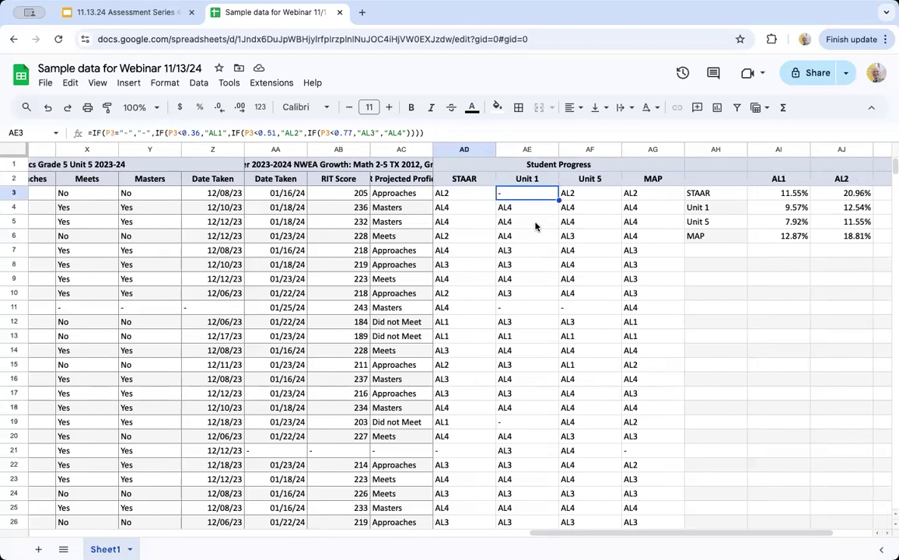
{"action": "left_click", "coordinate": [588, 193]}
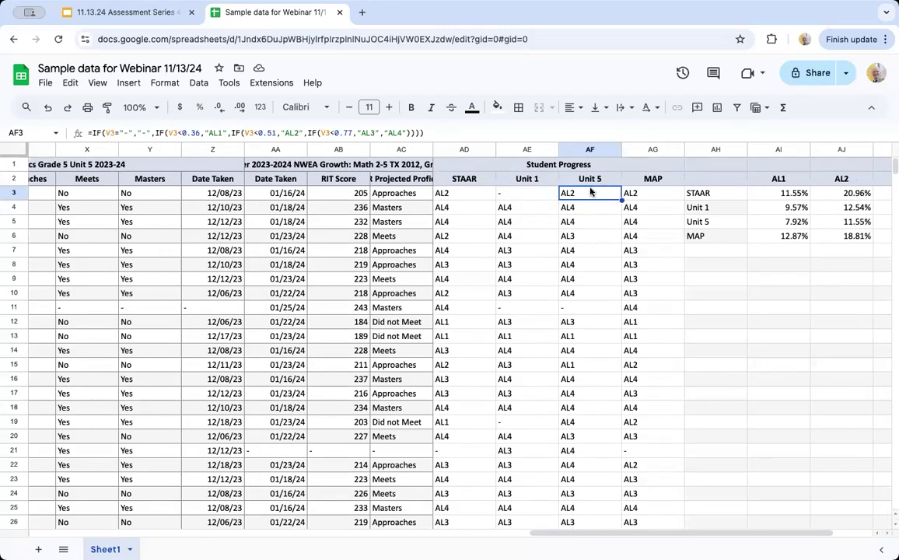
{"action": "left_click", "coordinate": [636, 196]}
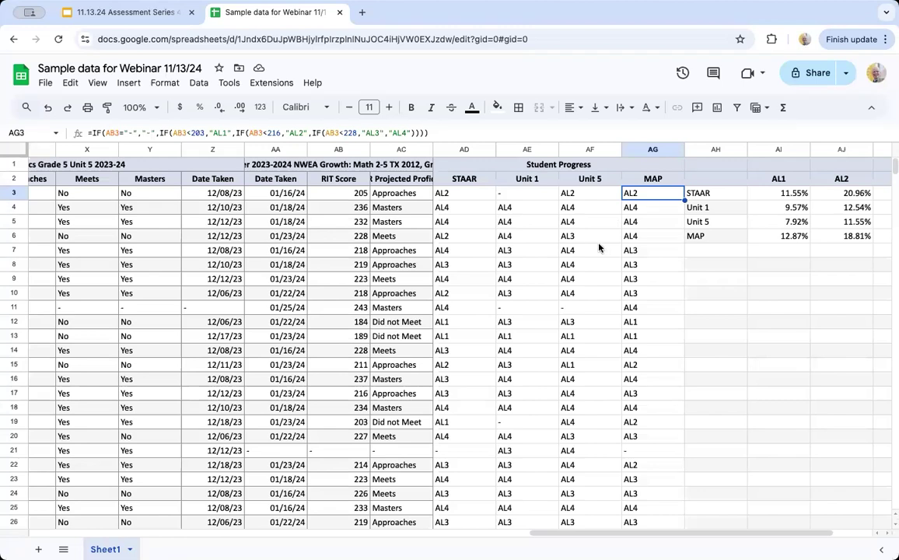
{"action": "left_click_drag", "start_coordinate": [464, 149], "coordinate": [678, 150]}
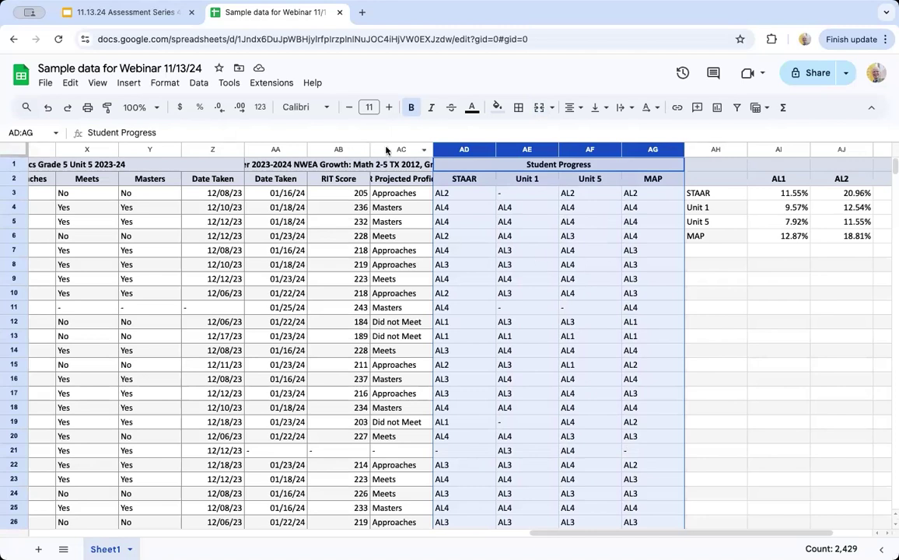
{"action": "left_click_drag", "start_coordinate": [401, 149], "coordinate": [55, 148]}
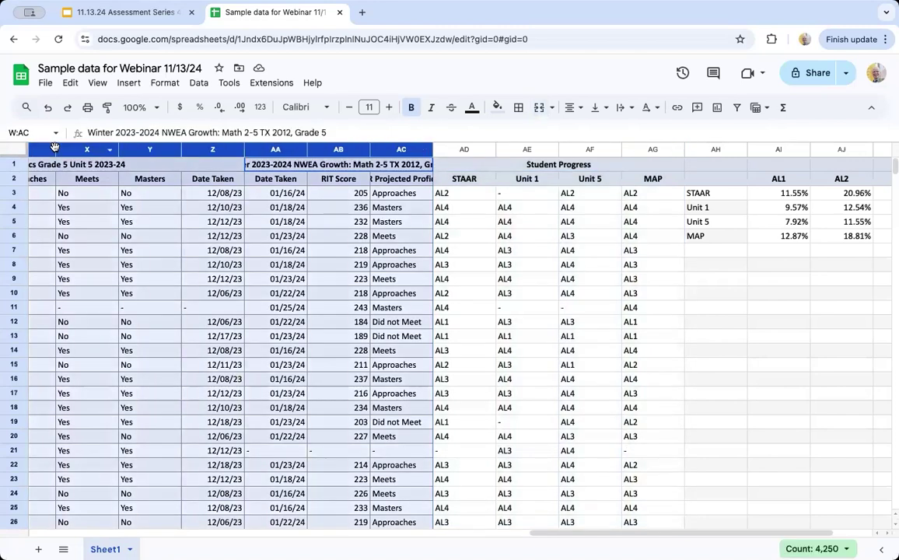
{"action": "left_click", "coordinate": [381, 306]}
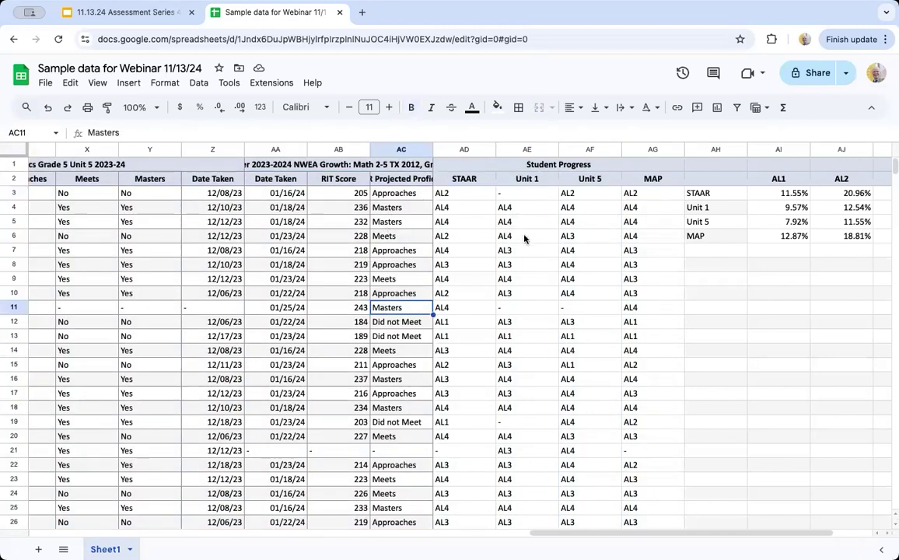
{"action": "left_click", "coordinate": [458, 240]}
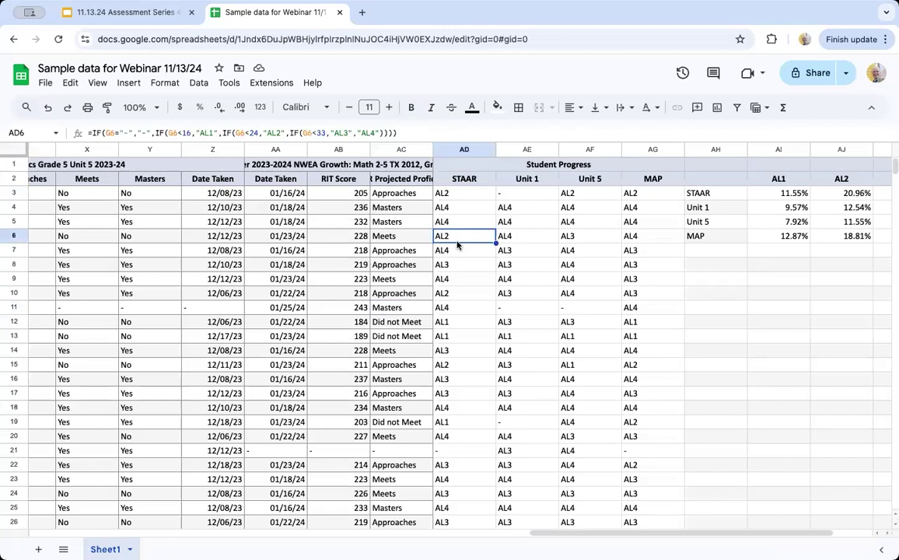
{"action": "key", "text": "Right"}
{"action": "key", "text": "Right"}
{"action": "key", "text": "Right"}
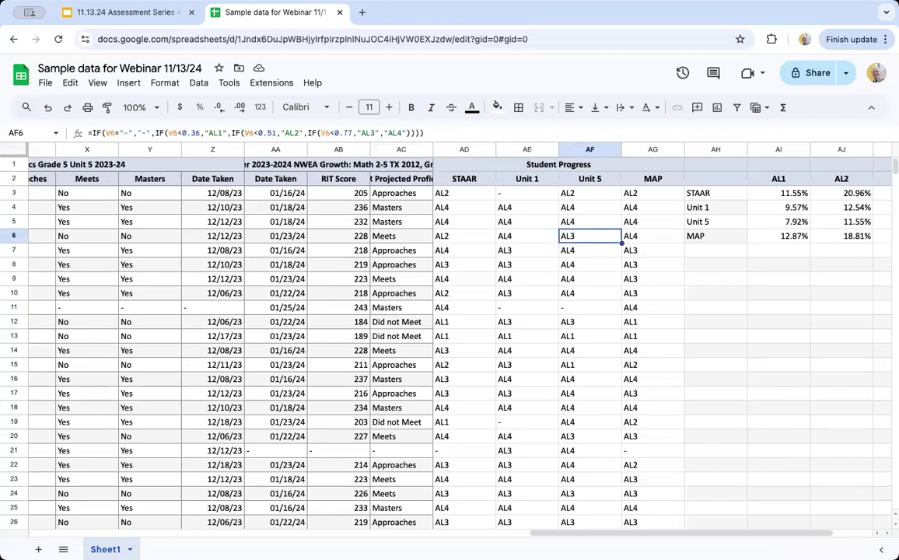
{"action": "key", "text": "Left"}
{"action": "key", "text": "Left"}
{"action": "key", "text": "Left"}
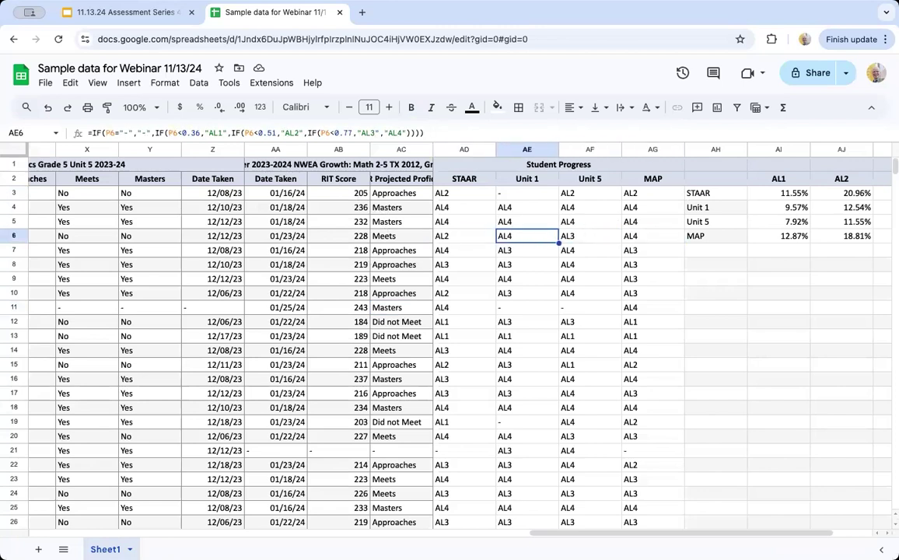
{"action": "key", "text": "Down"}
{"action": "key", "text": "Down"}
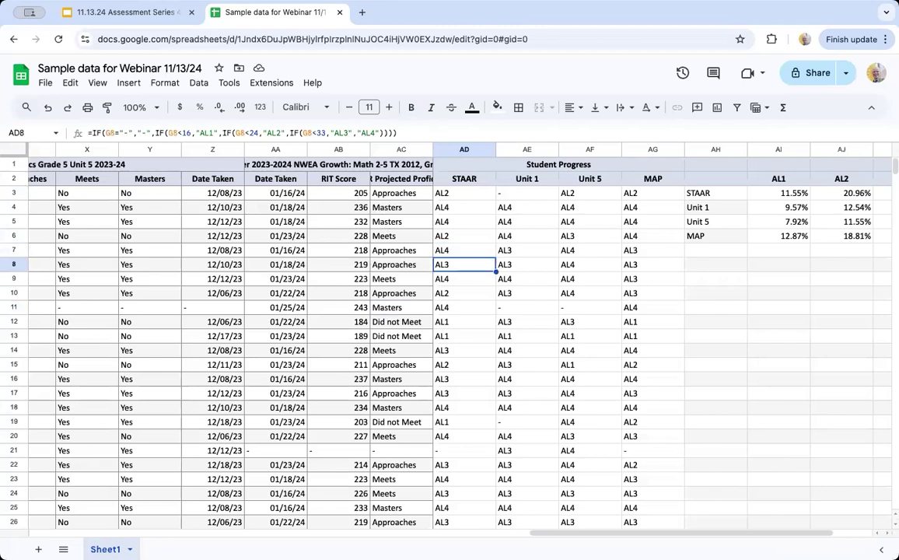
{"action": "key", "text": "Right"}
{"action": "key", "text": "Right"}
{"action": "key", "text": "Right"}
{"action": "key", "text": "Left"}
{"action": "key", "text": "Left"}
{"action": "key", "text": "Left"}
{"action": "key", "text": "Down"}
{"action": "key", "text": "Down"}
{"action": "key", "text": "Down"}
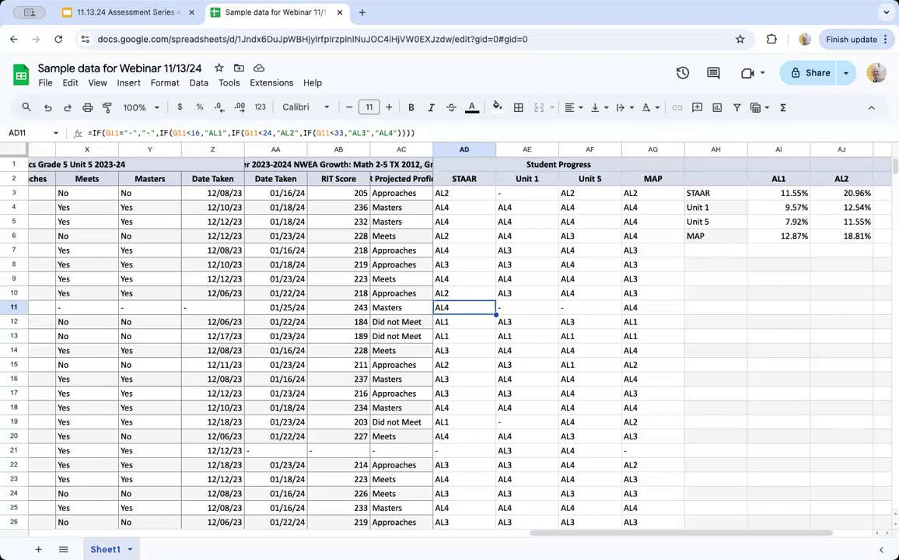
{"action": "key", "text": "Right"}
{"action": "key", "text": "Right"}
{"action": "key", "text": "Left"}
{"action": "key", "text": "Left"}
{"action": "key", "text": "Left"}
{"action": "key", "text": "Down"}
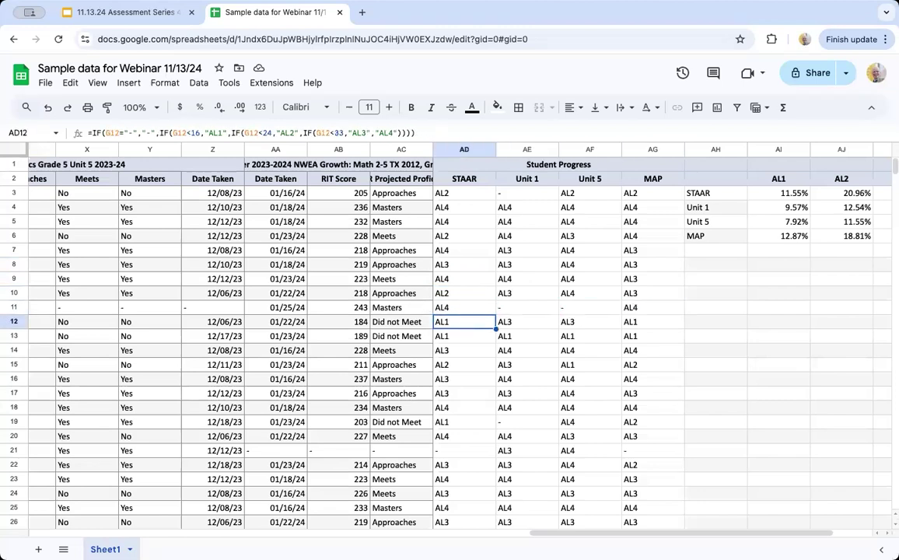
{"action": "key", "text": "Down"}
{"action": "key", "text": "Down"}
{"action": "key", "text": "Down"}
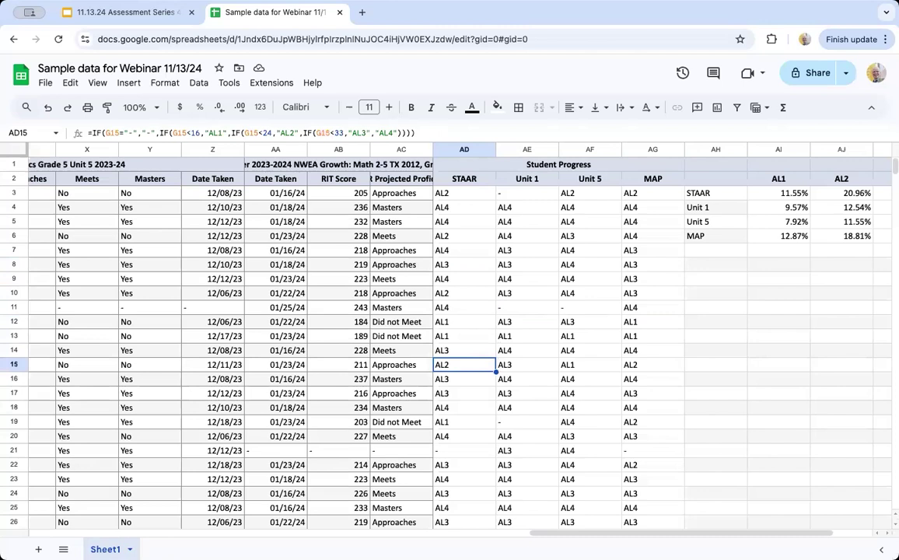
{"action": "key", "text": "Right"}
{"action": "key", "text": "Right"}
{"action": "key", "text": "Right"}
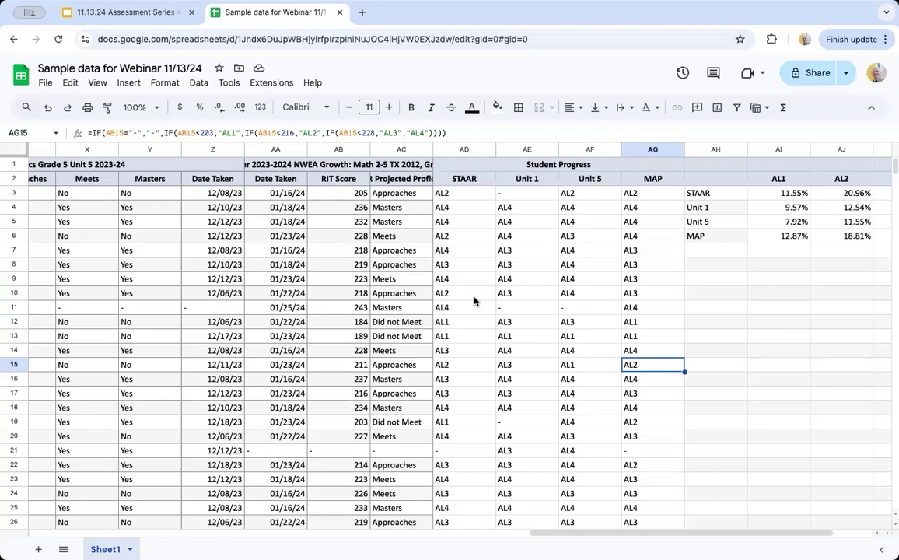
{"action": "left_click", "coordinate": [465, 366]}
{"action": "left_click_drag", "start_coordinate": [559, 372], "coordinate": [631, 374]}
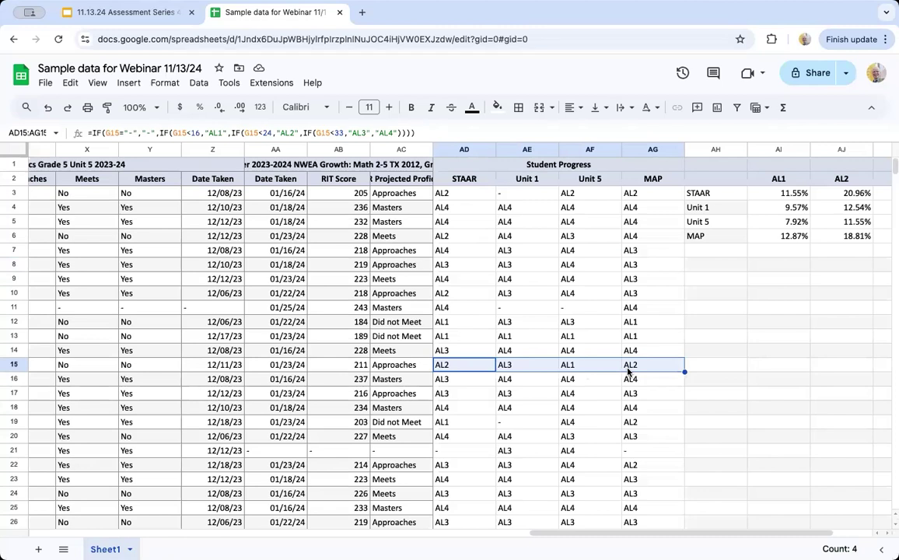
{"action": "left_click", "coordinate": [629, 370]}
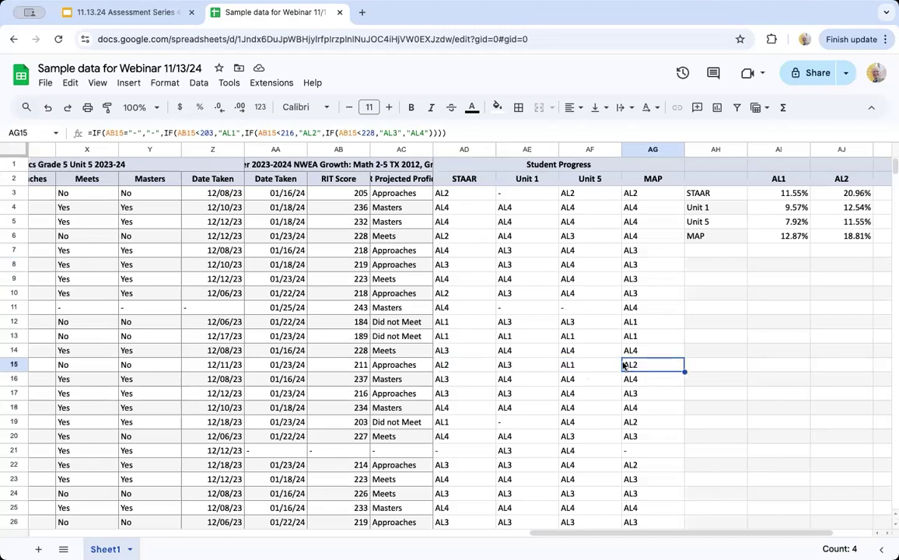
{"action": "scroll", "coordinate": [628, 347], "scroll_direction": "right", "scroll_amount": 3}
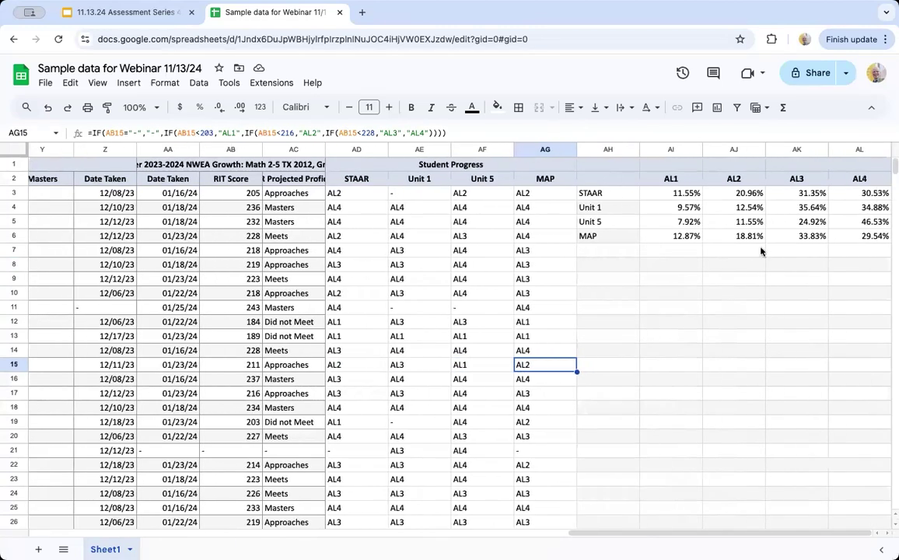
{"action": "left_click", "coordinate": [673, 196]}
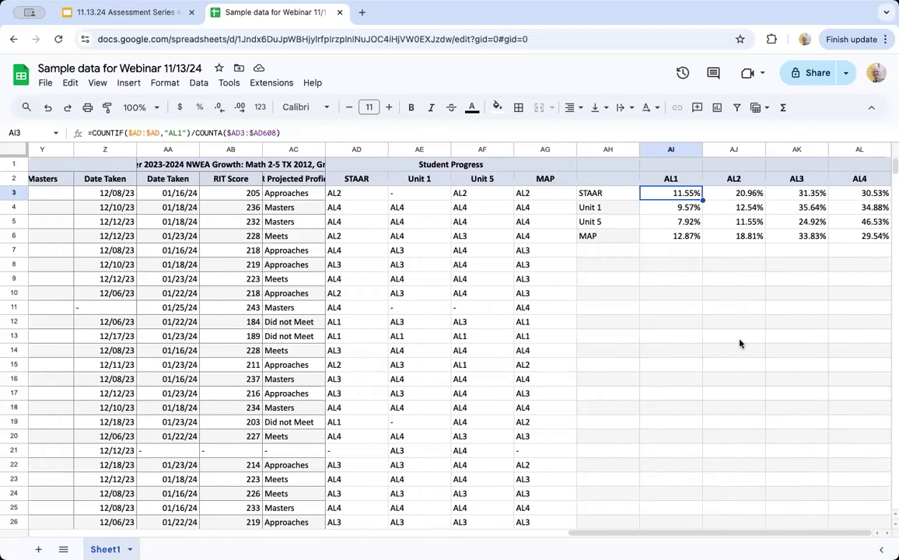
{"action": "left_click", "coordinate": [689, 208]}
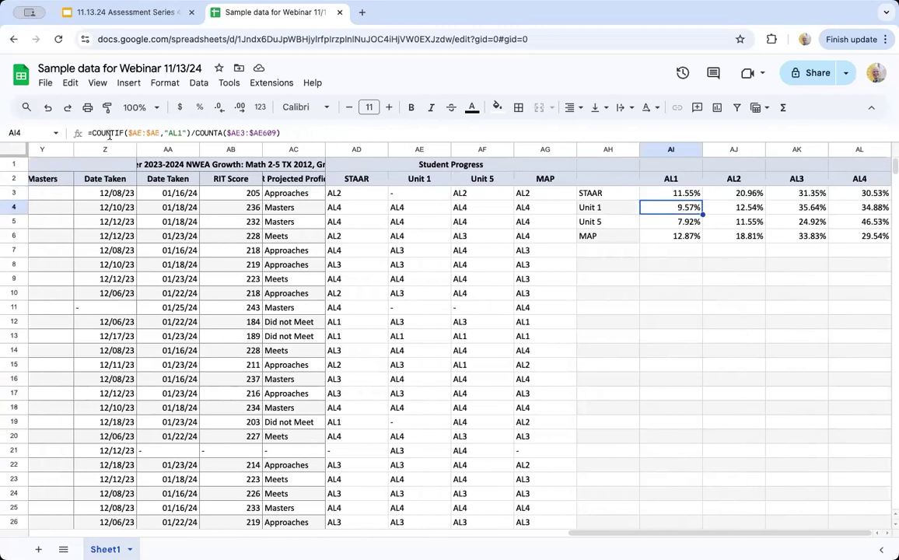
{"action": "left_click", "coordinate": [142, 133]}
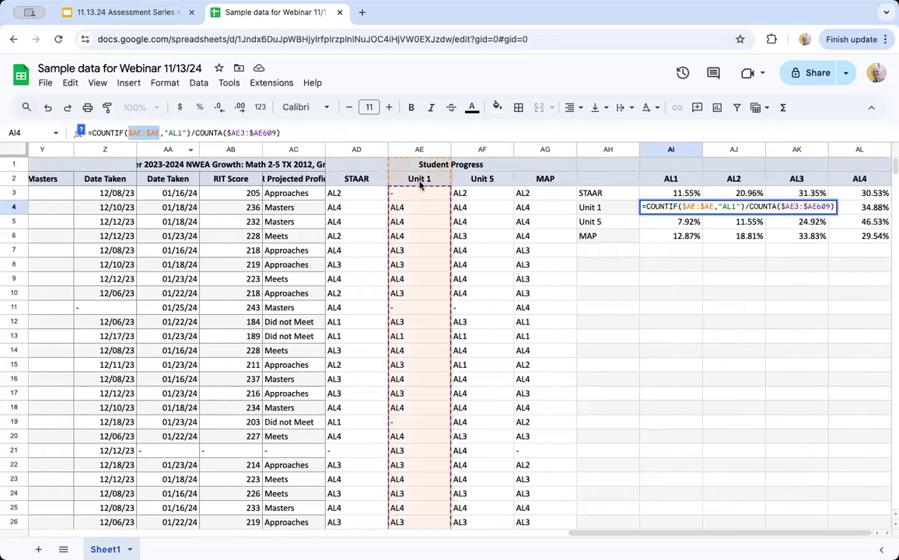
{"action": "left_click", "coordinate": [130, 134]}
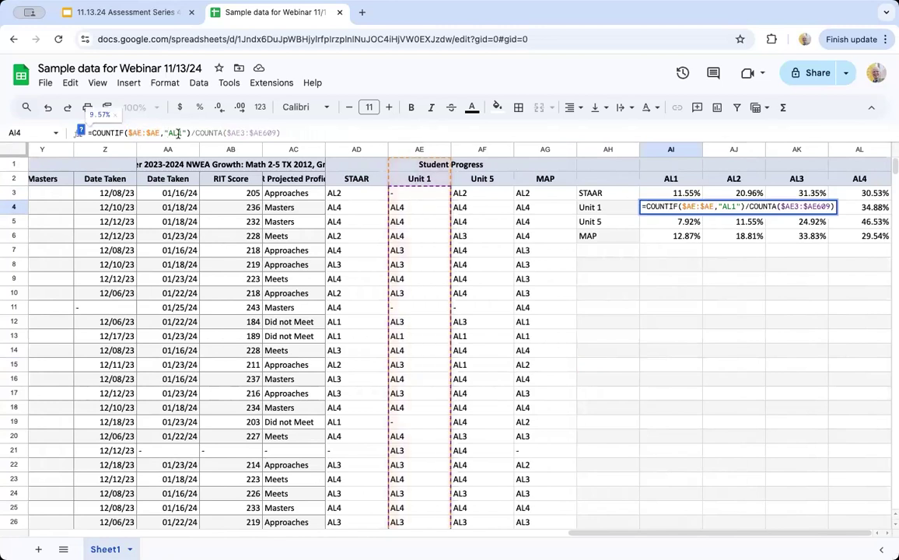
{"action": "left_click", "coordinate": [222, 133]}
{"action": "left_click_drag", "start_coordinate": [225, 133], "coordinate": [277, 134]}
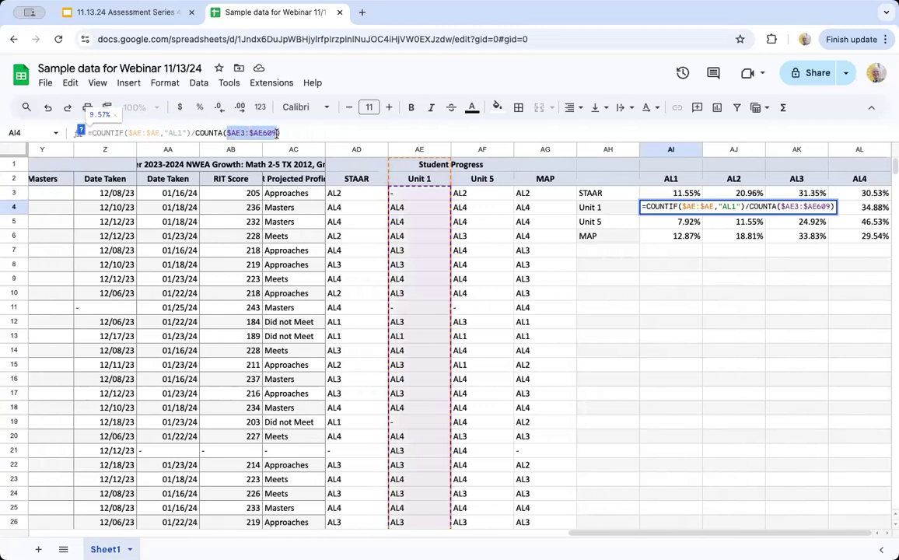
{"action": "key", "text": "Return"}
{"action": "left_click", "coordinate": [645, 366]}
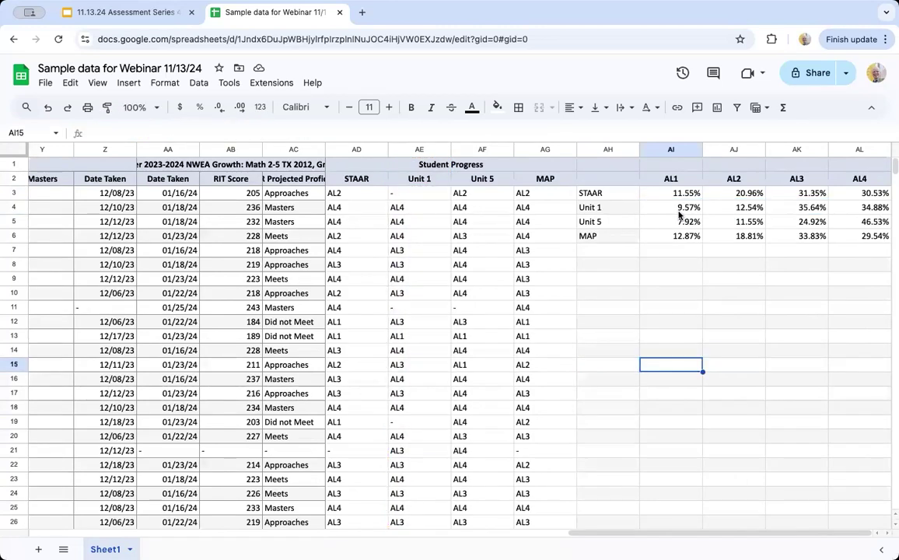
{"action": "left_click", "coordinate": [679, 211]}
{"action": "left_click", "coordinate": [739, 209]}
{"action": "left_click", "coordinate": [785, 211]}
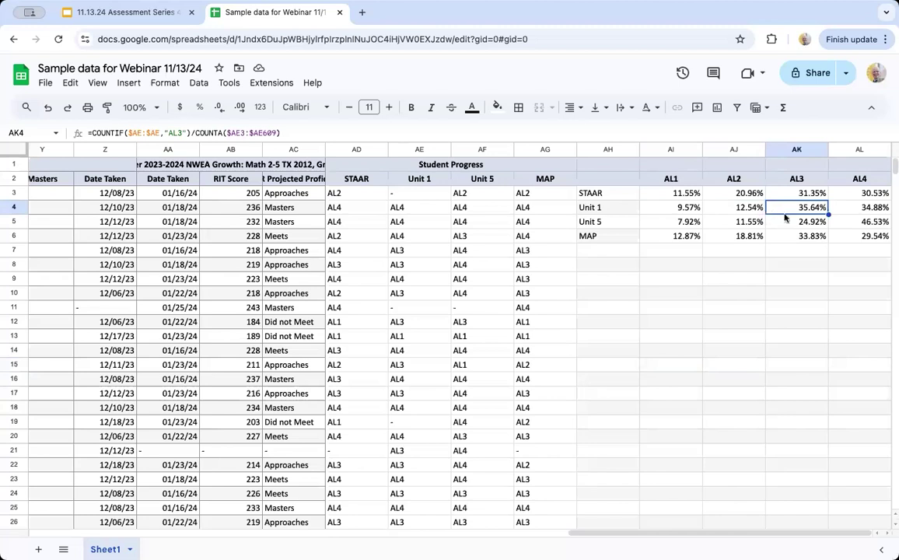
{"action": "left_click", "coordinate": [867, 210]}
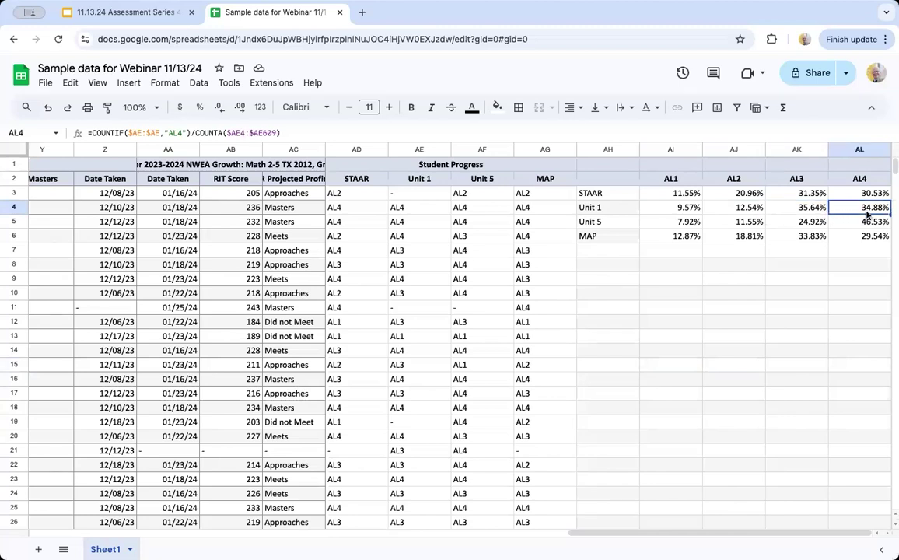
{"action": "left_click", "coordinate": [855, 259]}
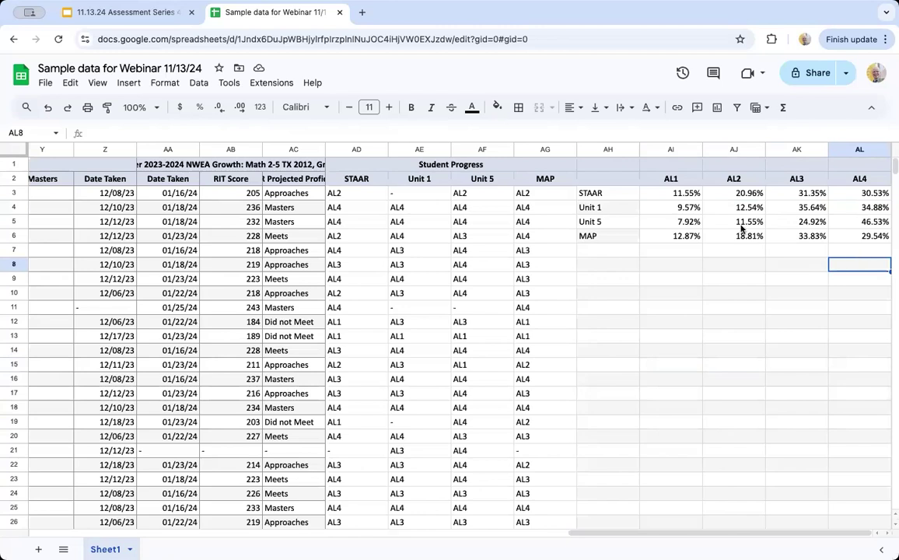
Compare the Unit 5 and STAAR AL1–AL4 percentages, then highlight all four assessments' rows
{"action": "left_click", "coordinate": [669, 221]}
{"action": "left_click_drag", "start_coordinate": [795, 221], "coordinate": [859, 221]}
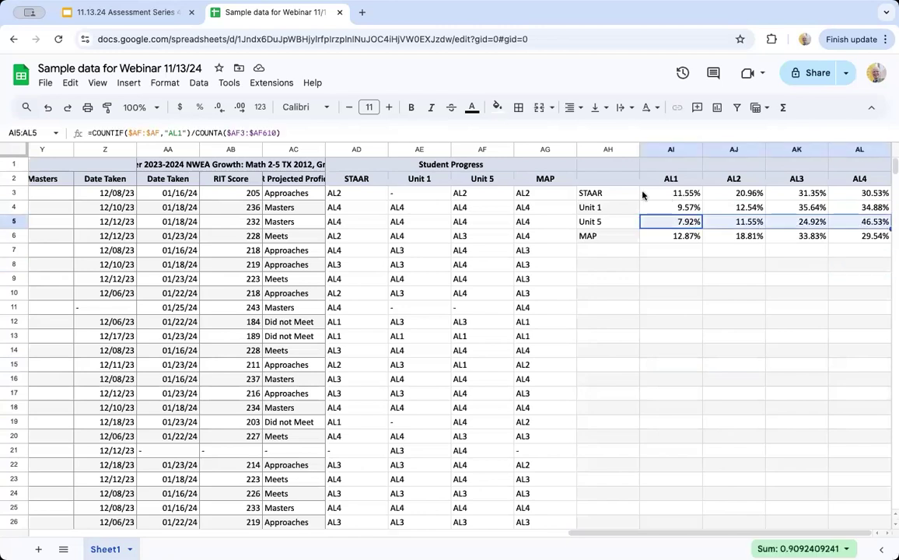
{"action": "left_click_drag", "start_coordinate": [668, 194], "coordinate": [859, 194]}
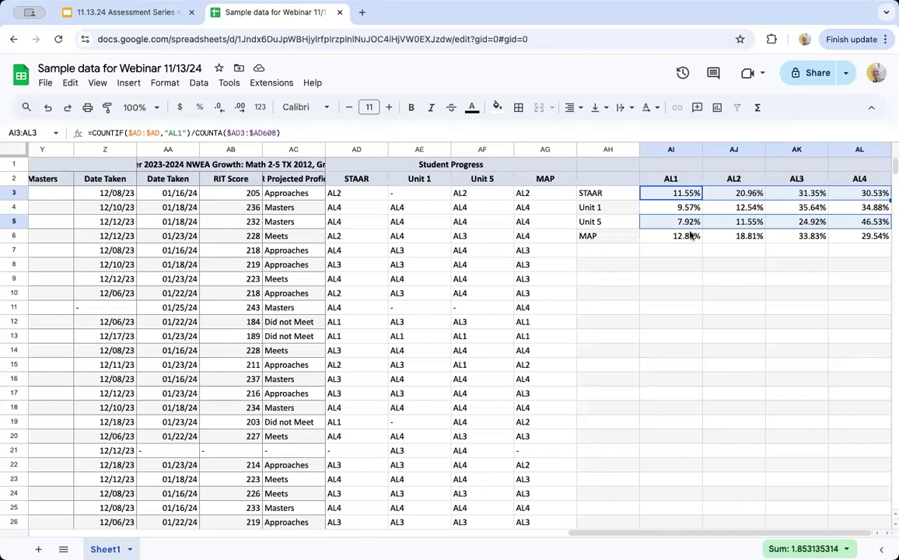
{"action": "left_click", "coordinate": [706, 265]}
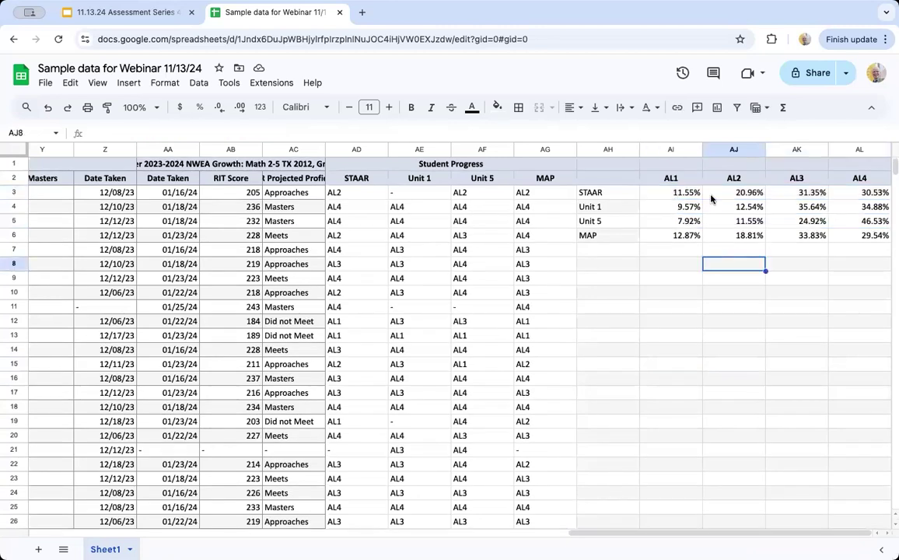
{"action": "left_click", "coordinate": [665, 193]}
{"action": "key", "text": "ctrl+shift+Right"}
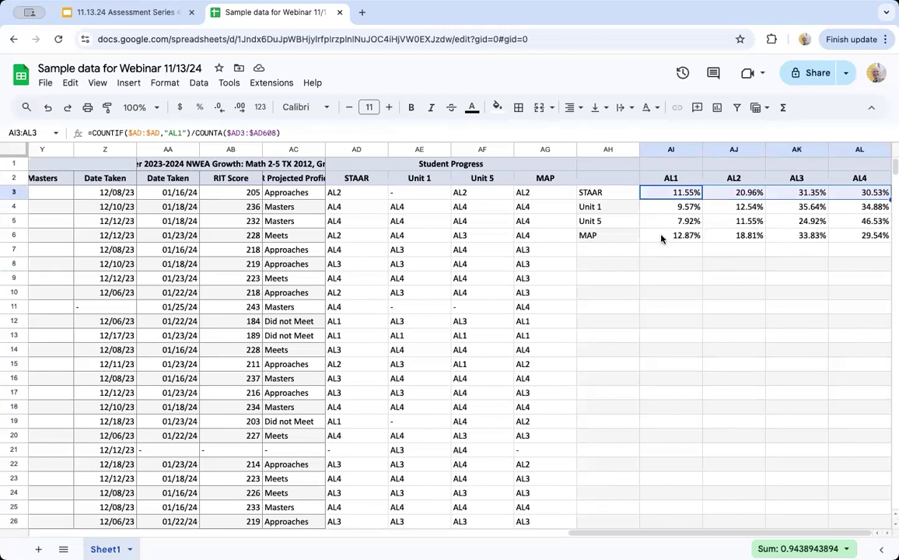
{"action": "key", "text": "ctrl+shift+Down"}
Highlight the STAAR, MAP and Unit 5 AL1–AL4 percentage rows, then return to the Slides presentation
{"action": "left_click", "coordinate": [840, 249]}
{"action": "left_click_drag", "start_coordinate": [665, 193], "coordinate": [819, 196]}
{"action": "left_click_drag", "start_coordinate": [669, 235], "coordinate": [866, 236], "text": "ctrl"}
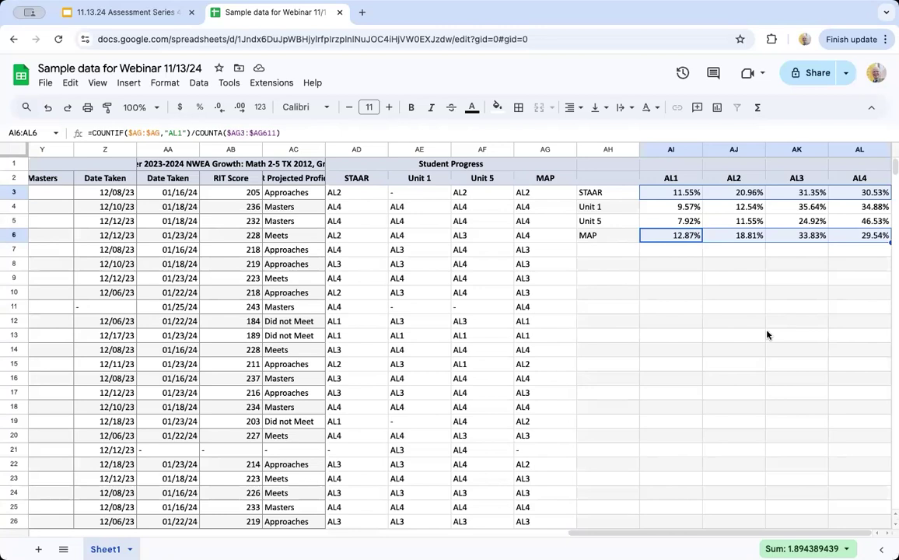
{"action": "left_click_drag", "start_coordinate": [658, 220], "coordinate": [860, 225]}
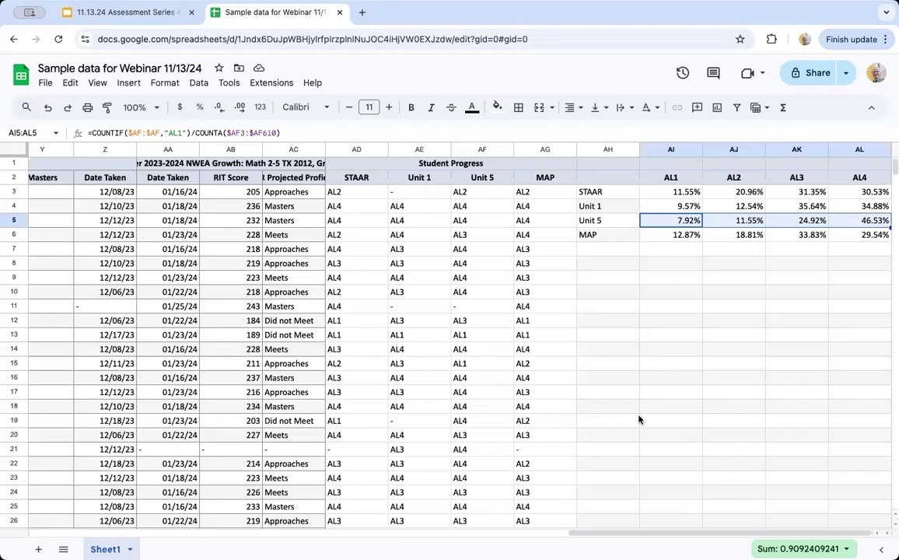
{"action": "left_click", "coordinate": [140, 17]}
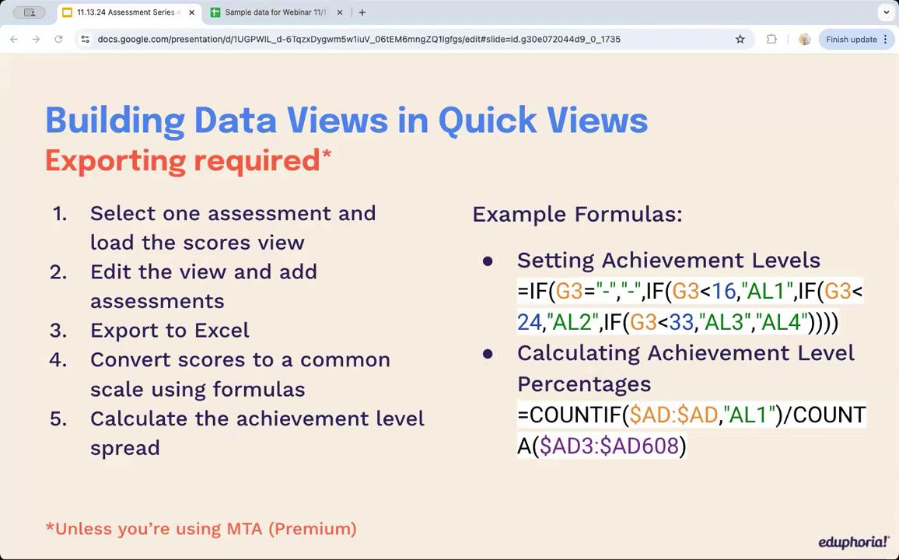
Advance to the next slide, the 'Why use MTA?' section title
{"action": "key", "text": "Right"}
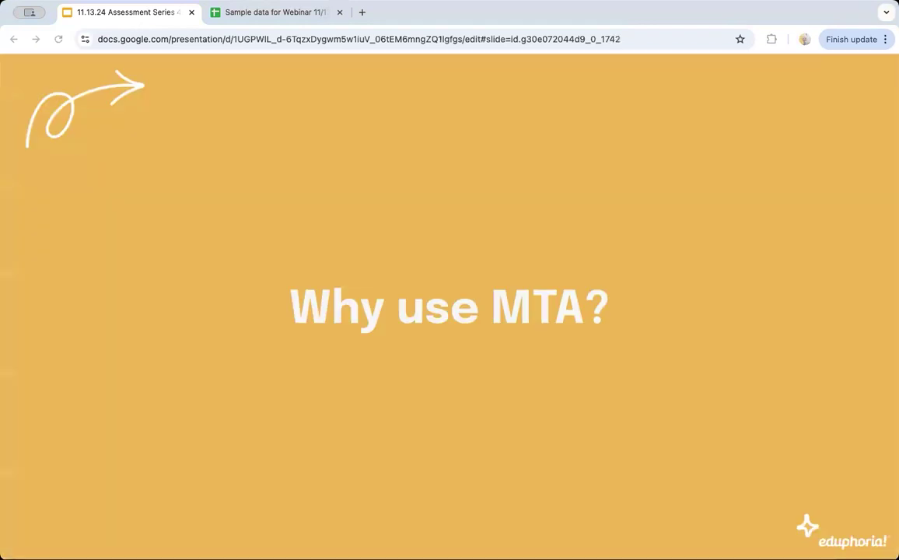